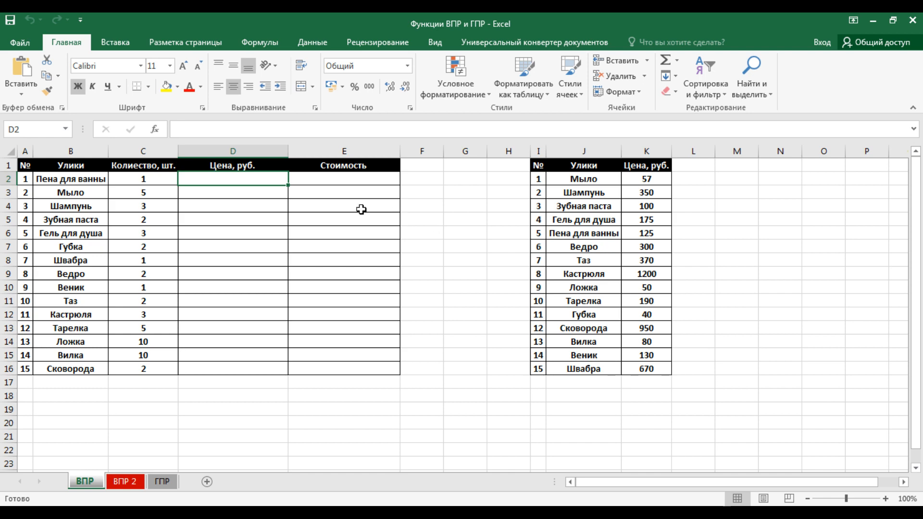
- Start a ВПР formula in D2 that looks up B2 in the absolute range $J$2:$K$16
double_click(250, 179)
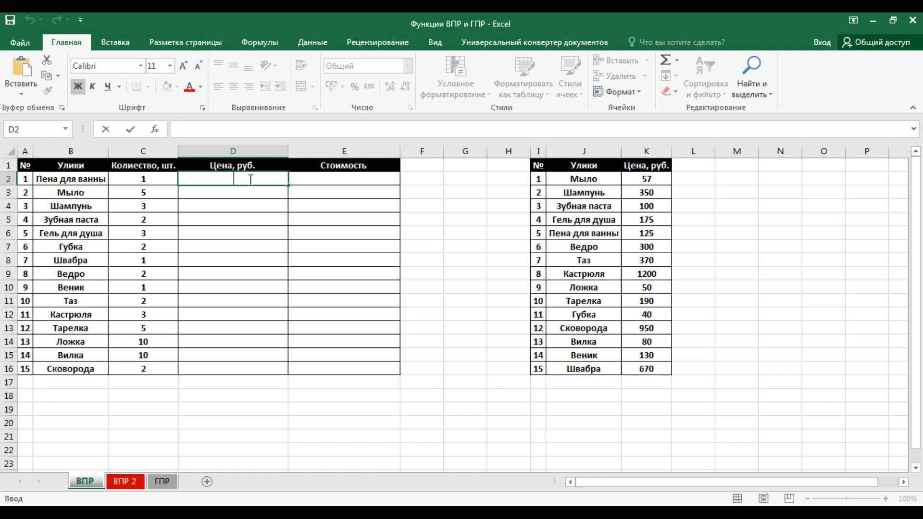
text(=ВПР()
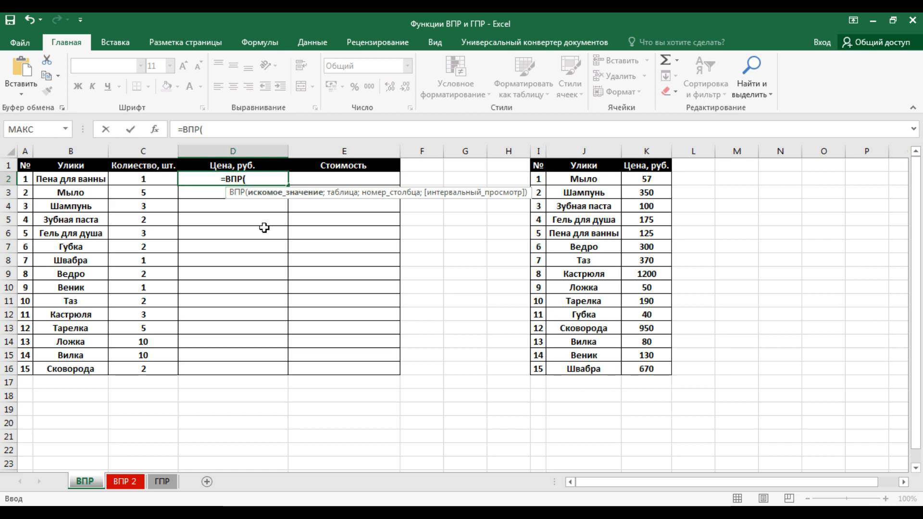
click(87, 180)
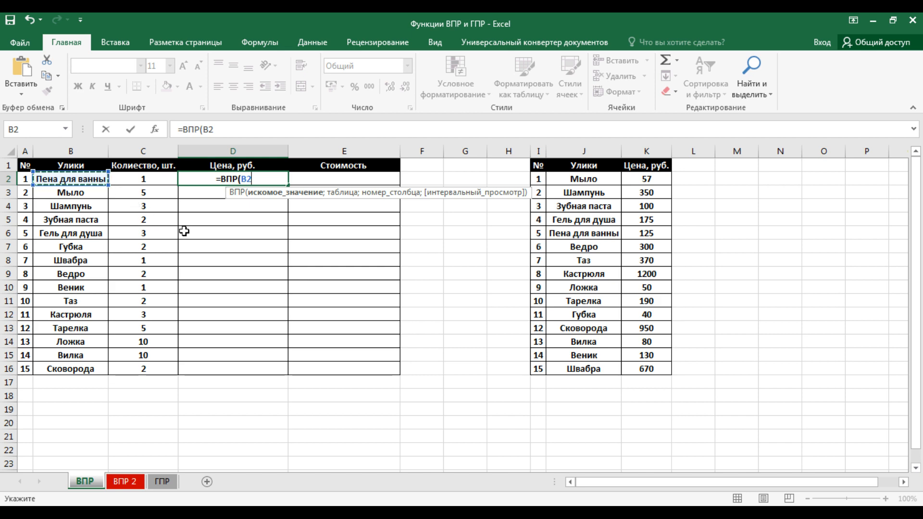
text(;)
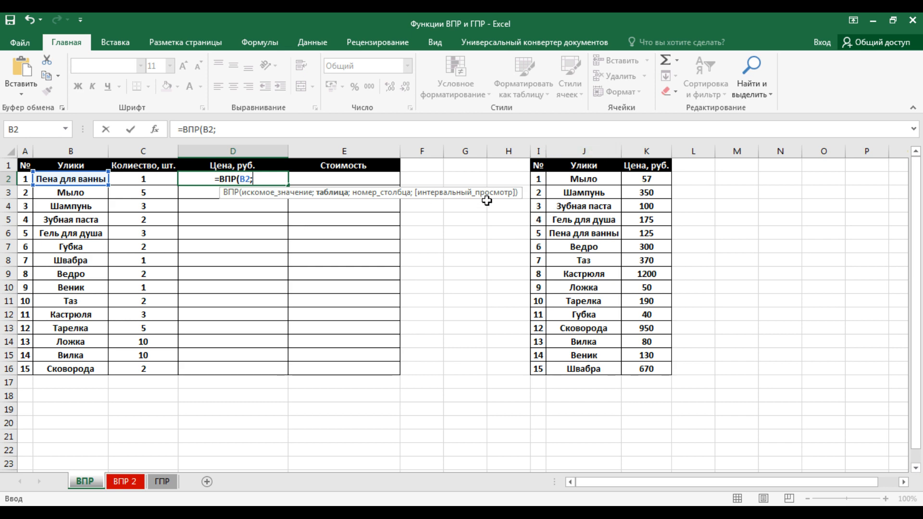
click(582, 180)
key(ctrl+shift+Right)
key(ctrl+shift+Down)
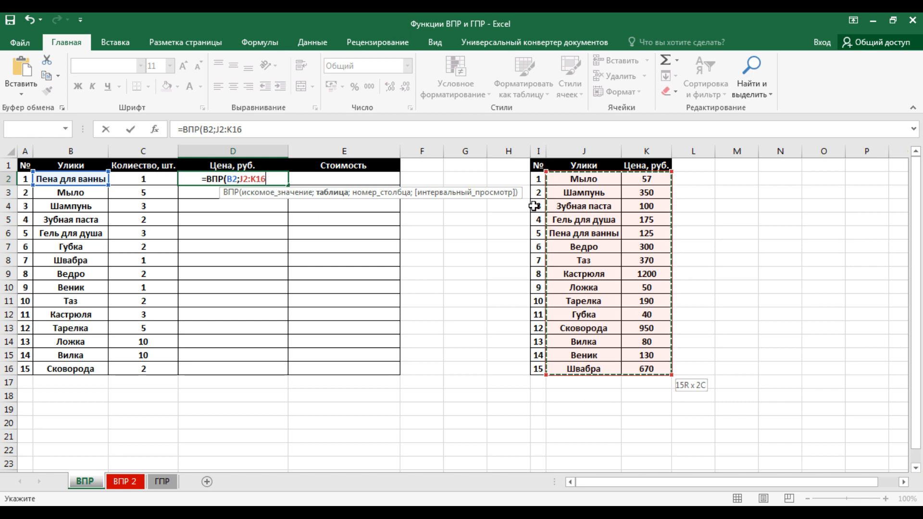
key(F4)
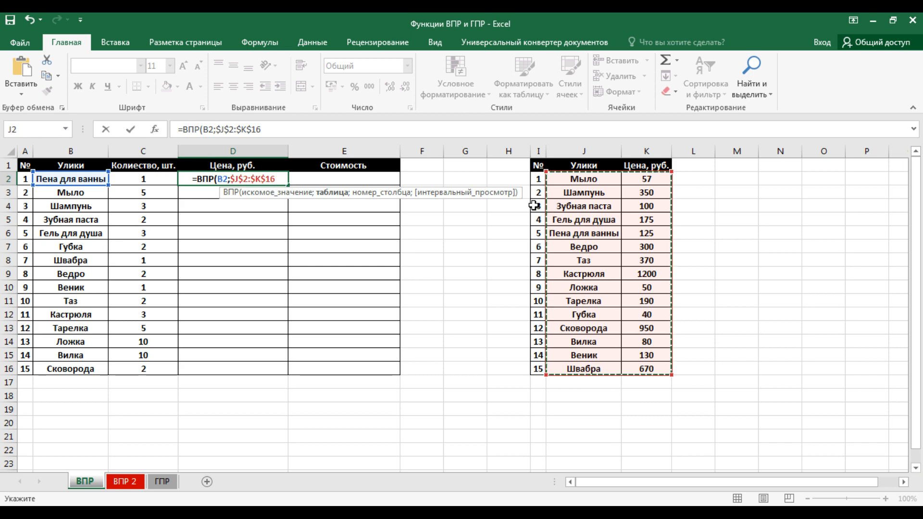
- Complete the D2 formula with column number 2 and exact match 0, and fill it down to D16
text(;)
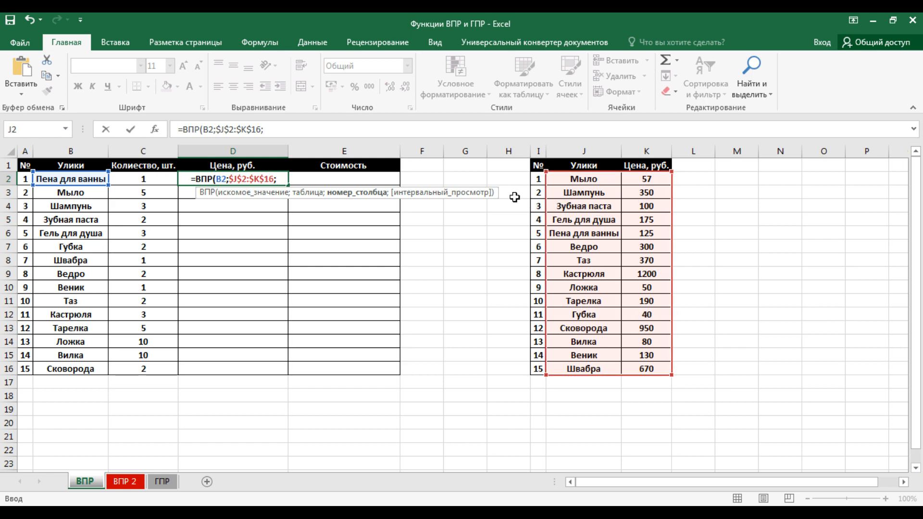
text(2)
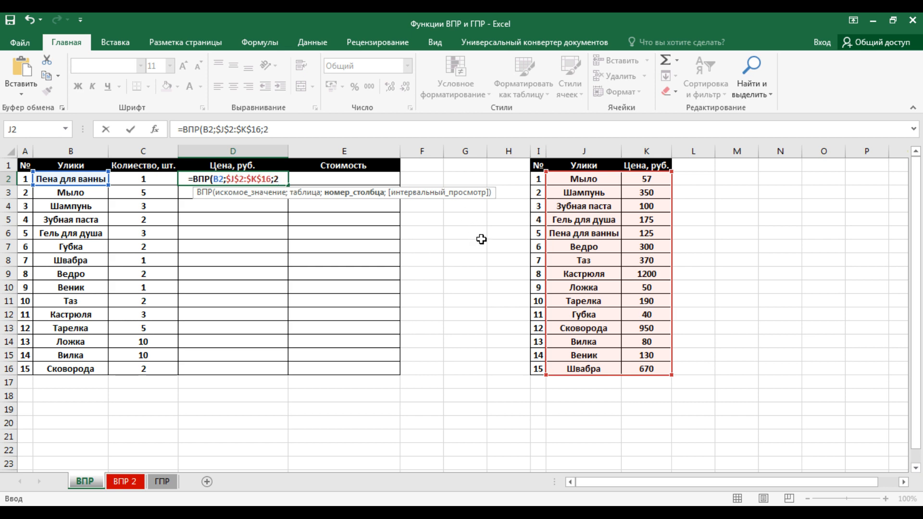
text(;)
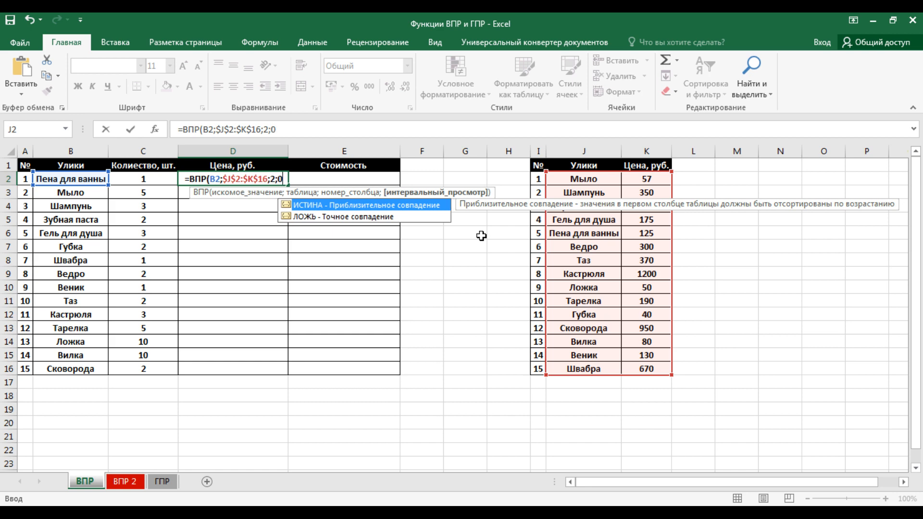
text(0))
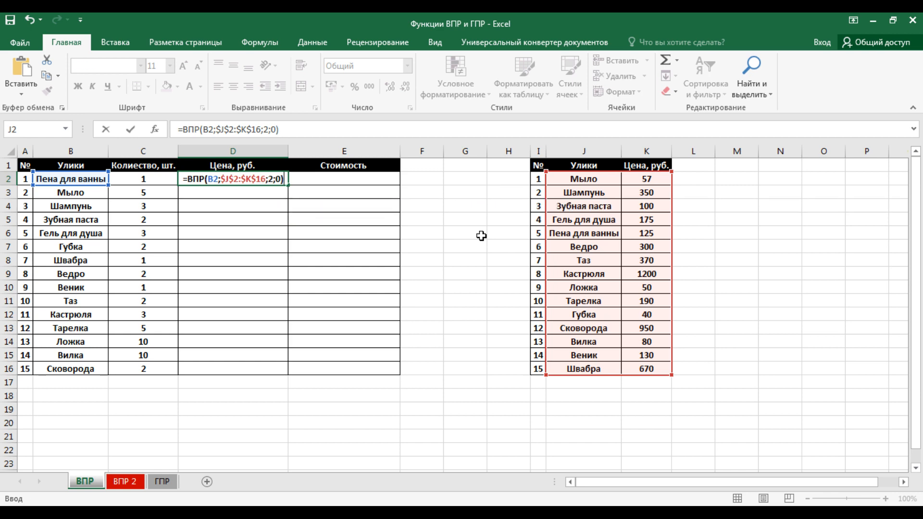
key(Return)
click(279, 179)
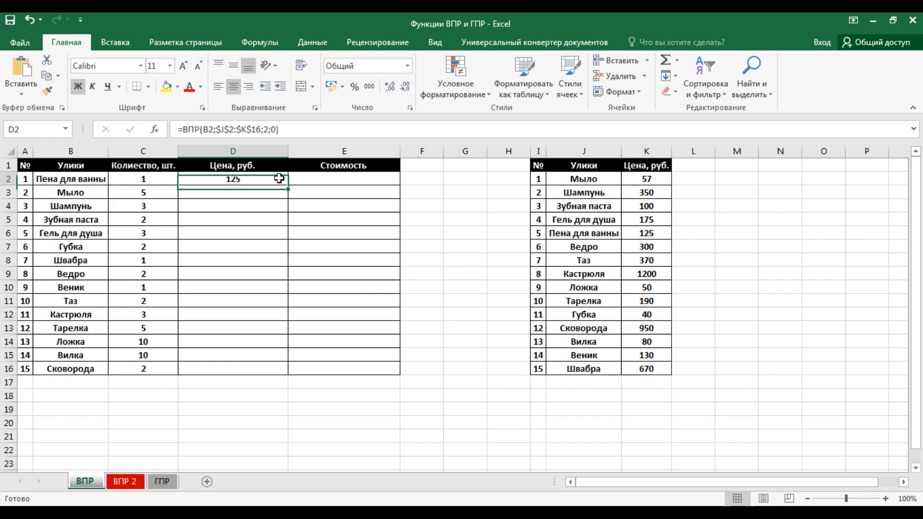
double_click(288, 185)
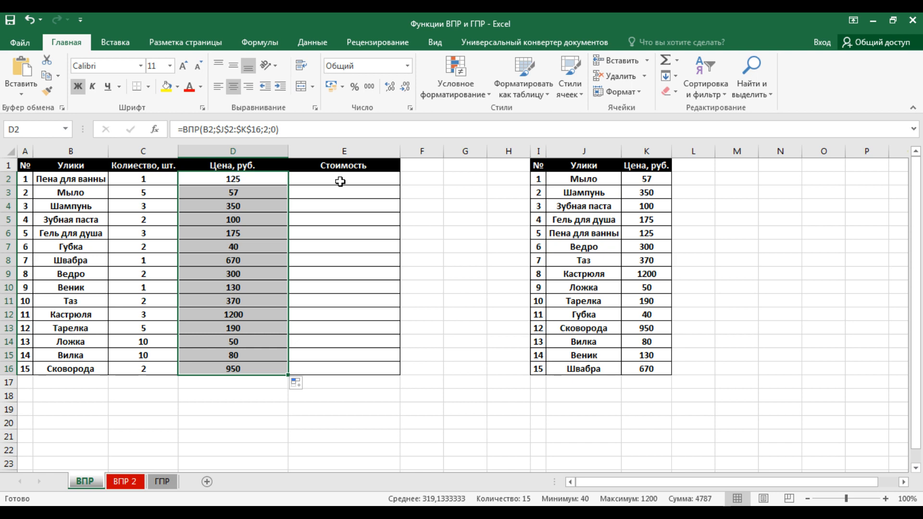
- Calculate the cost in E2 with =C2*D2 and fill the formula down to E16
double_click(340, 181)
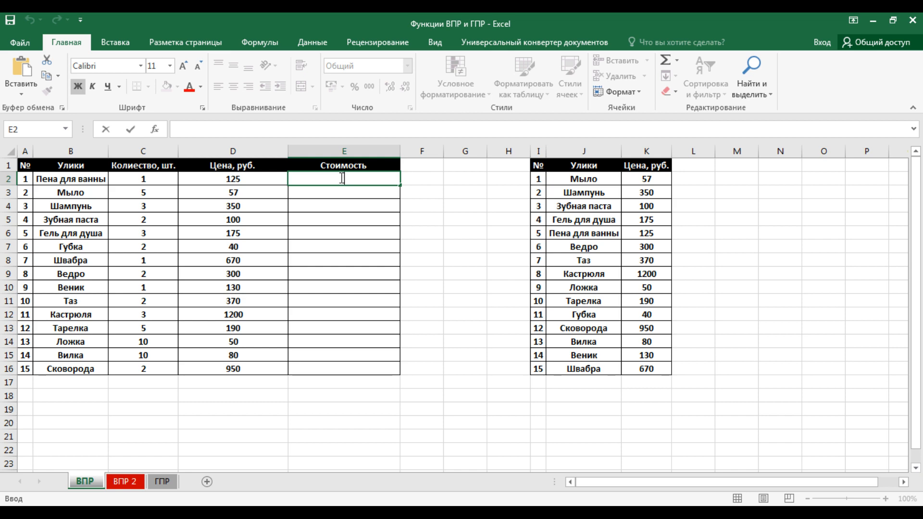
text(=)
click(151, 180)
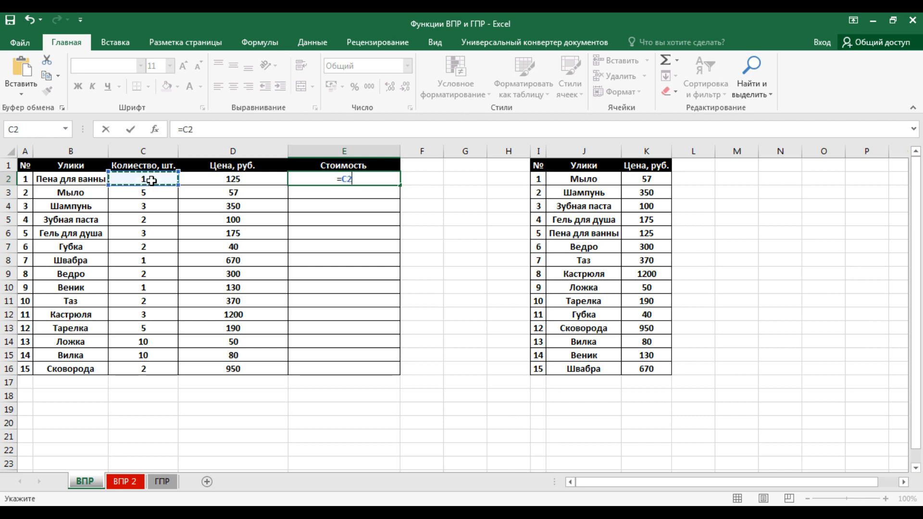
text(*)
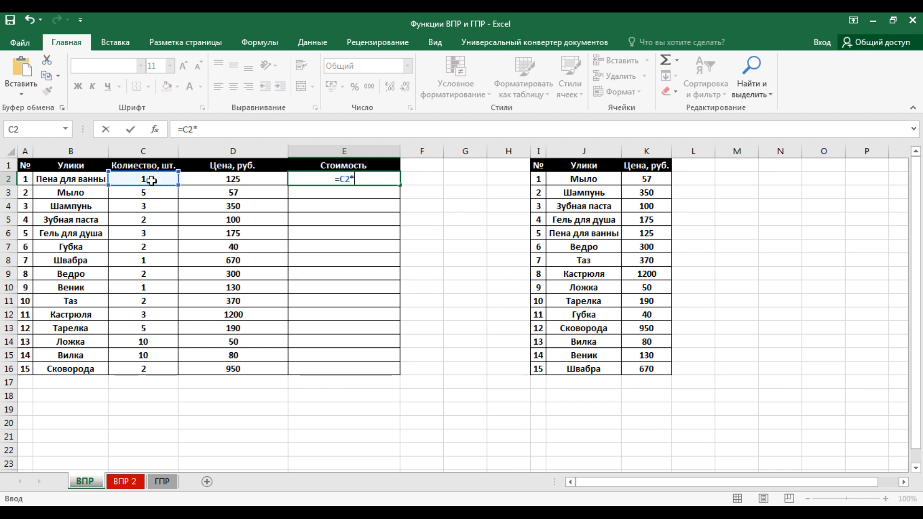
click(215, 180)
key(Return)
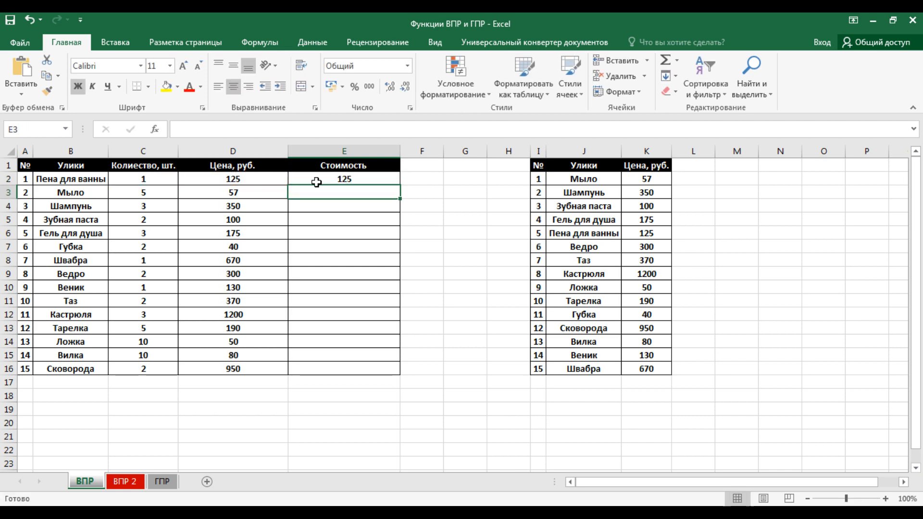
click(356, 179)
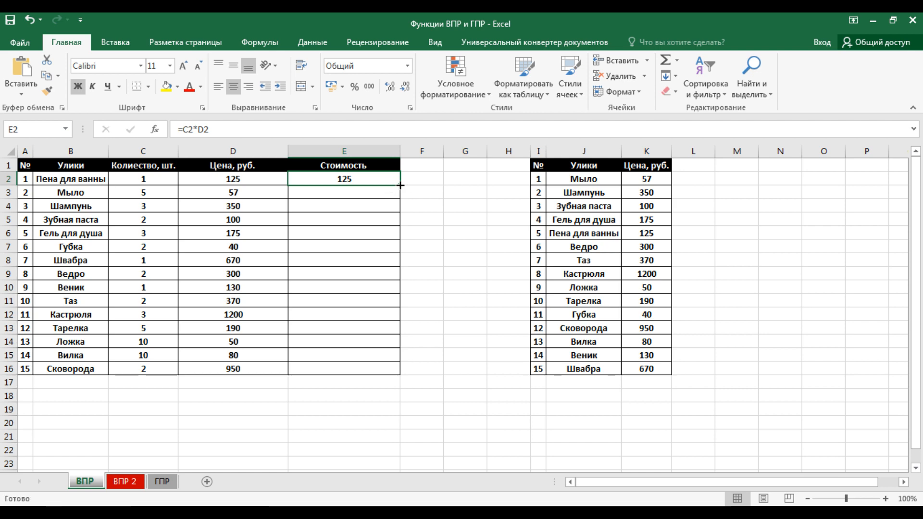
double_click(401, 186)
click(424, 283)
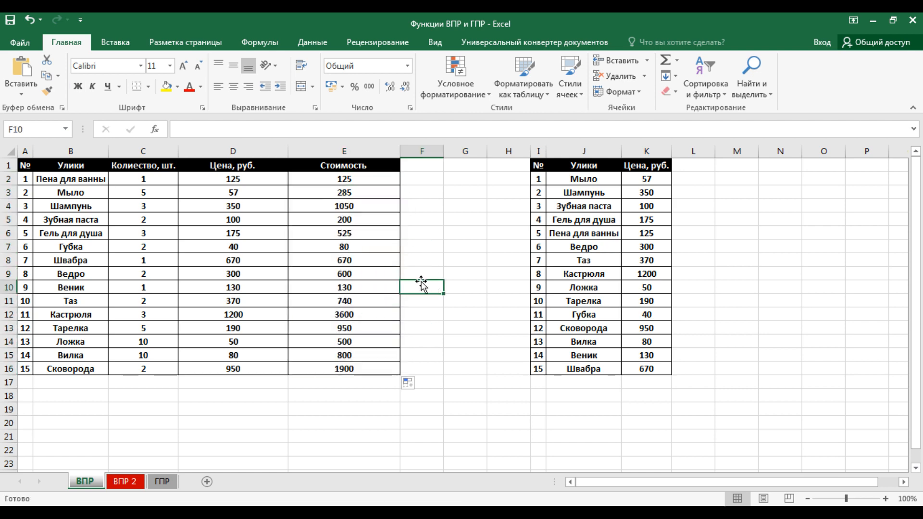
- On the ВПР 2 sheet, start a ВПР formula in D2 that looks up C2 in the absolute range $I$2:$J$11
key(ctrl+Page_Down)
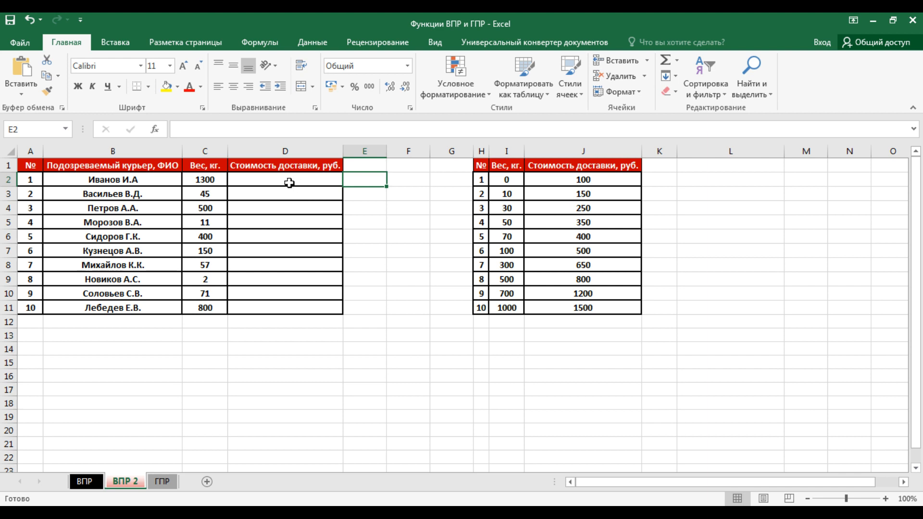
double_click(267, 179)
text(=впр)
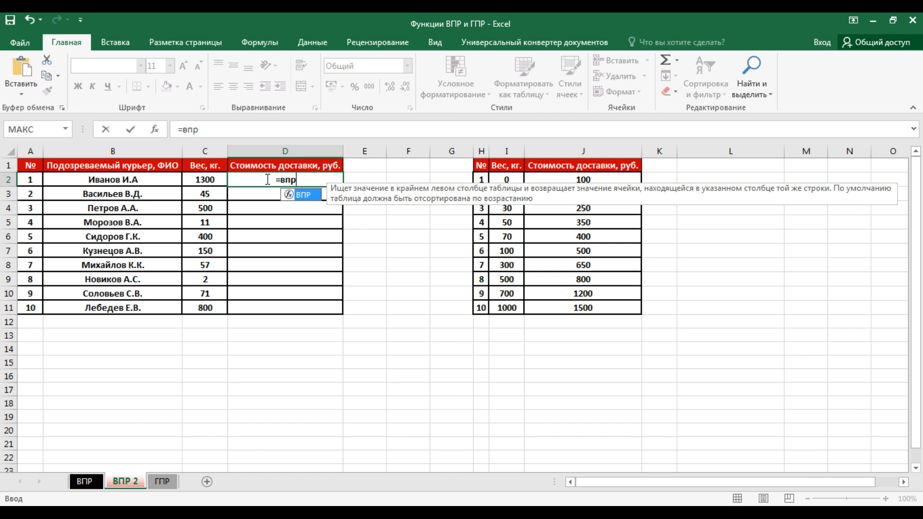
key(Tab)
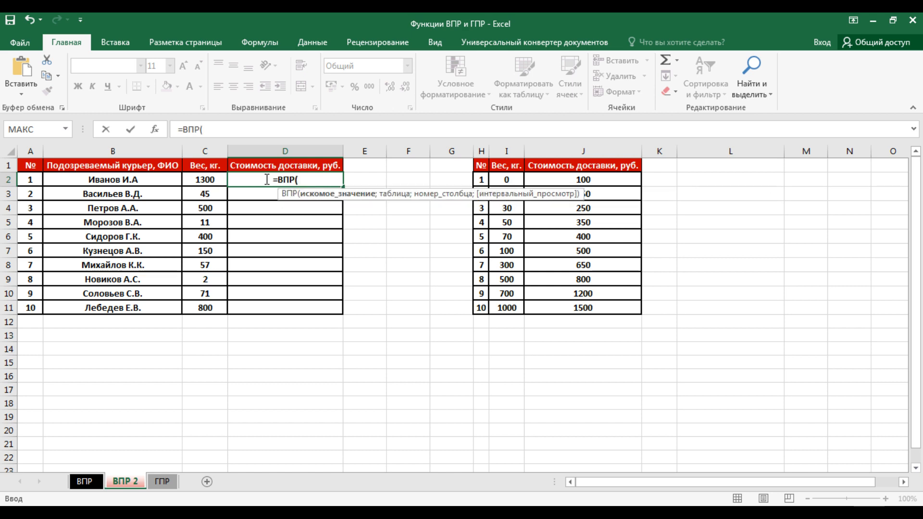
click(212, 180)
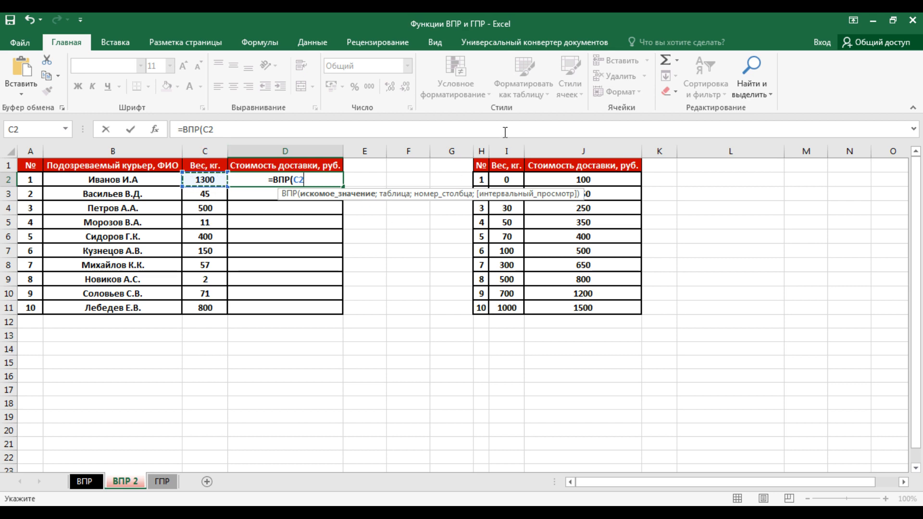
text(;)
drag(509, 178, 635, 309)
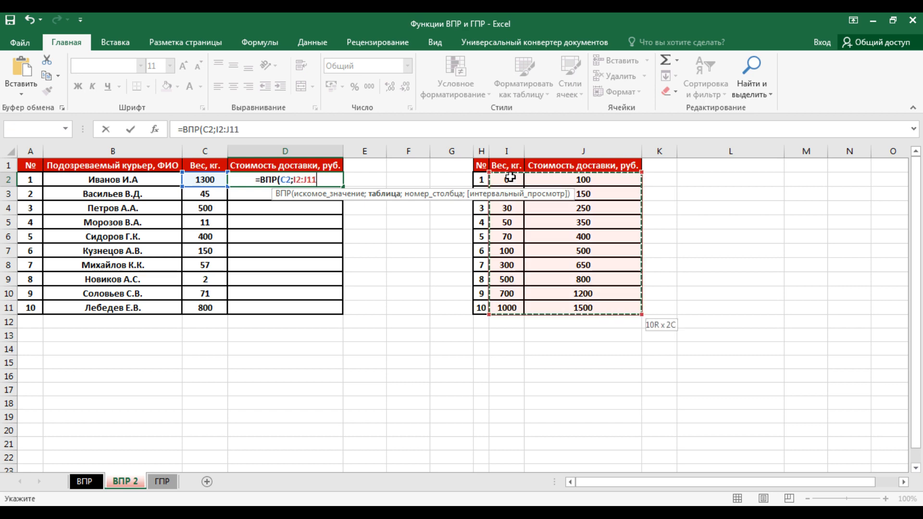
key(F4)
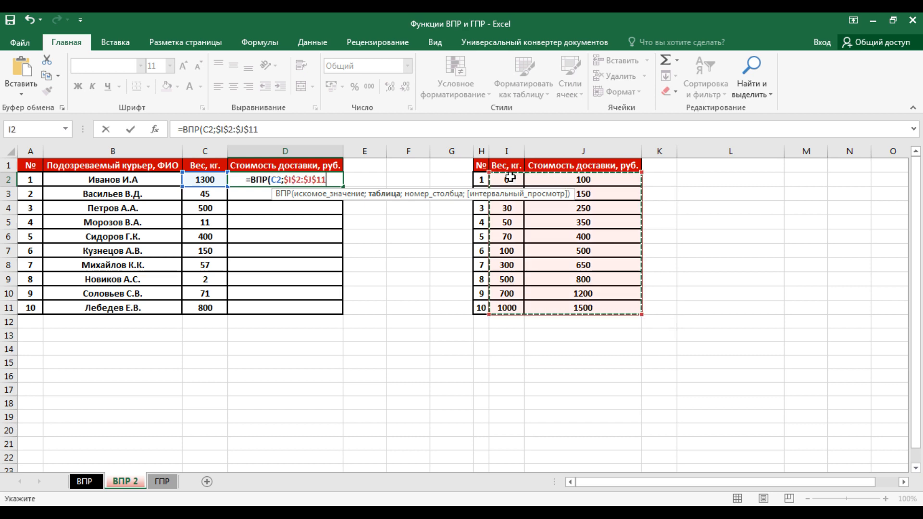
- Complete the delivery cost formula with column number 2 and approximate match 1, and fill it down to D11
text(;)
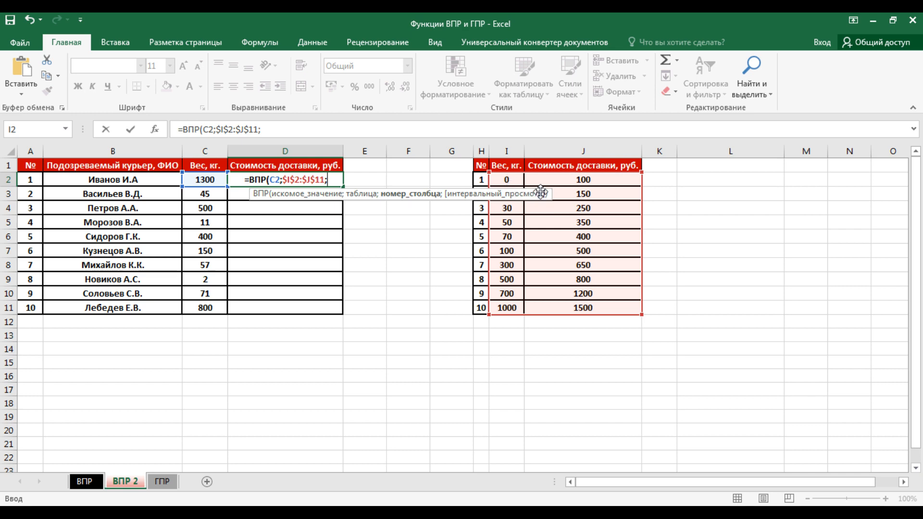
text(2)
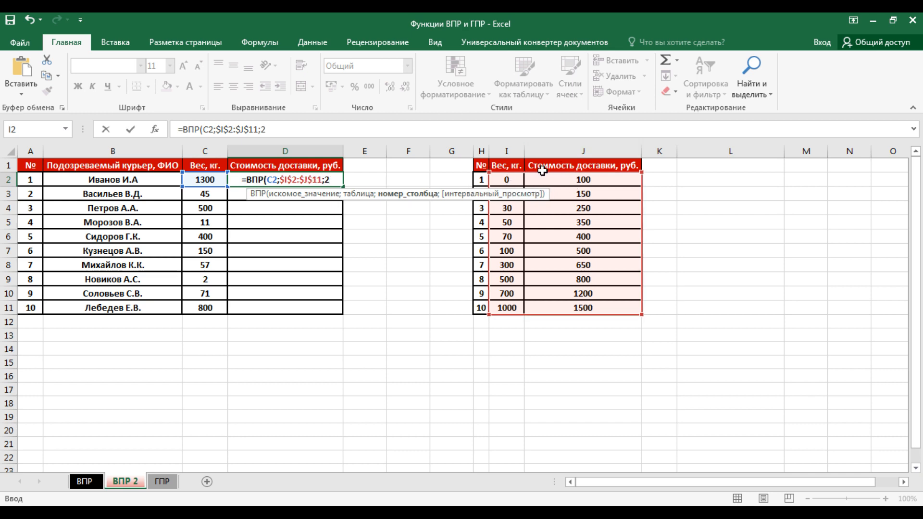
text(;)
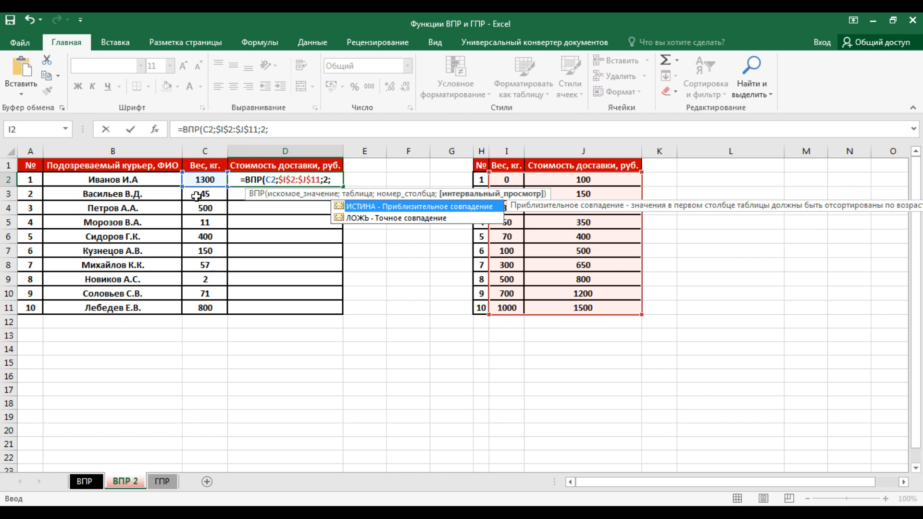
text(1)
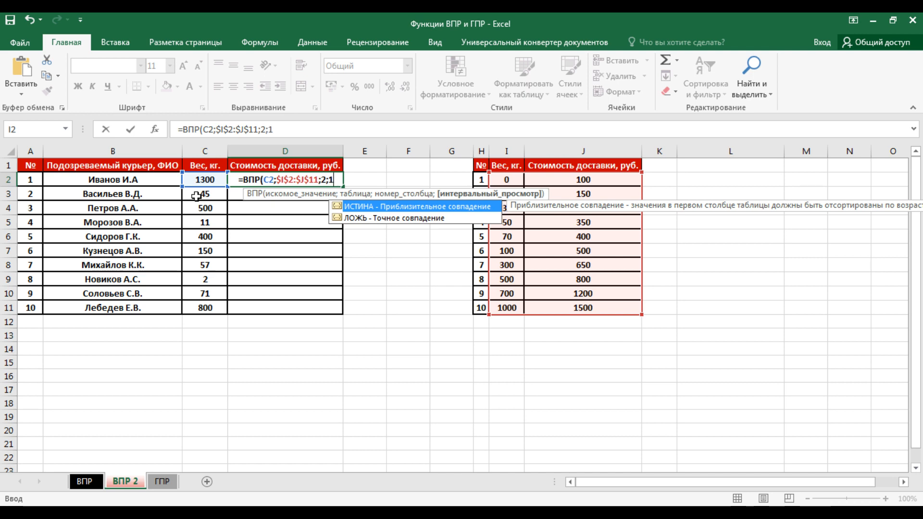
text())
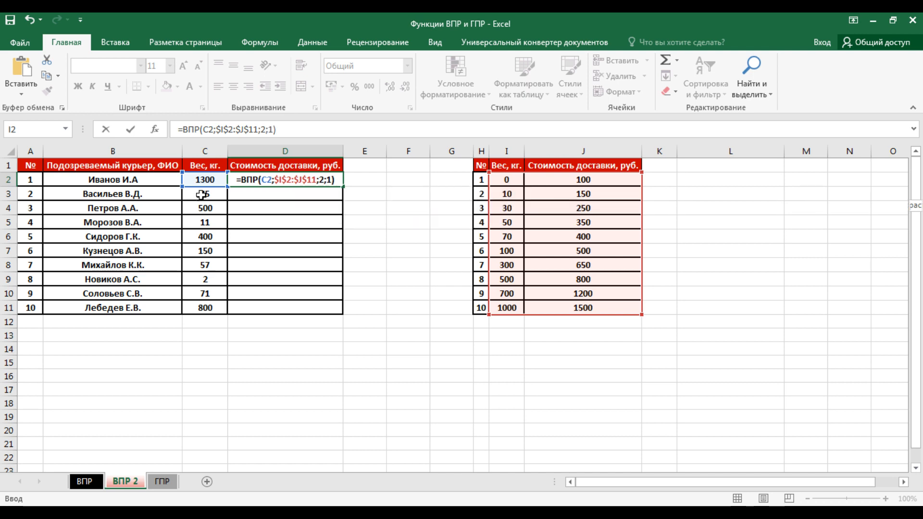
key(Return)
click(324, 182)
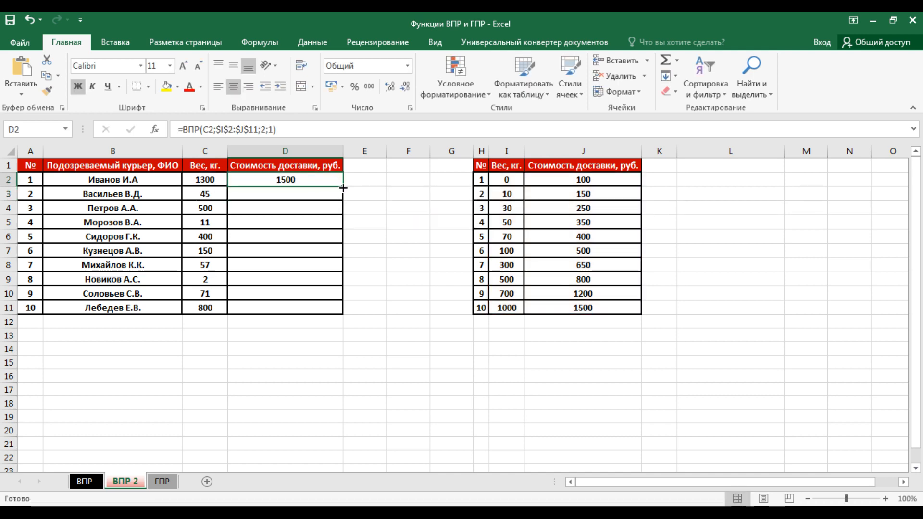
double_click(343, 187)
click(358, 184)
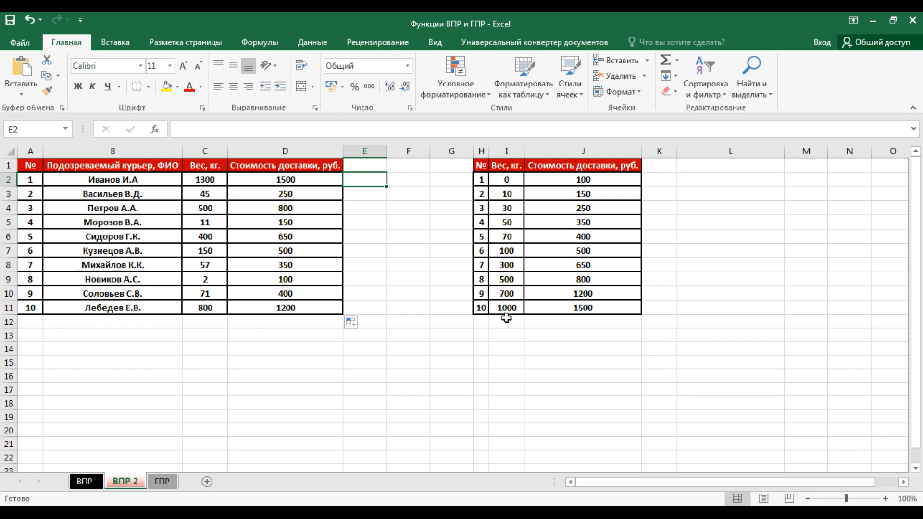
click(495, 308)
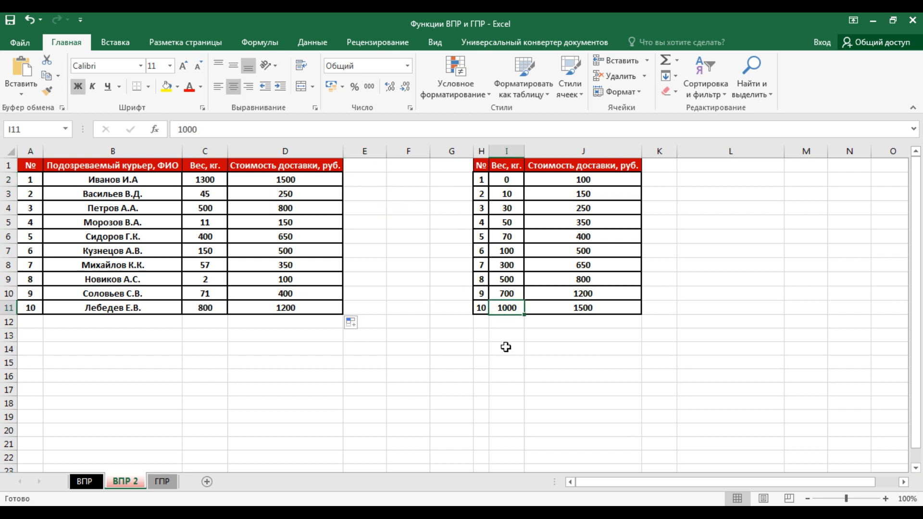
click(571, 310)
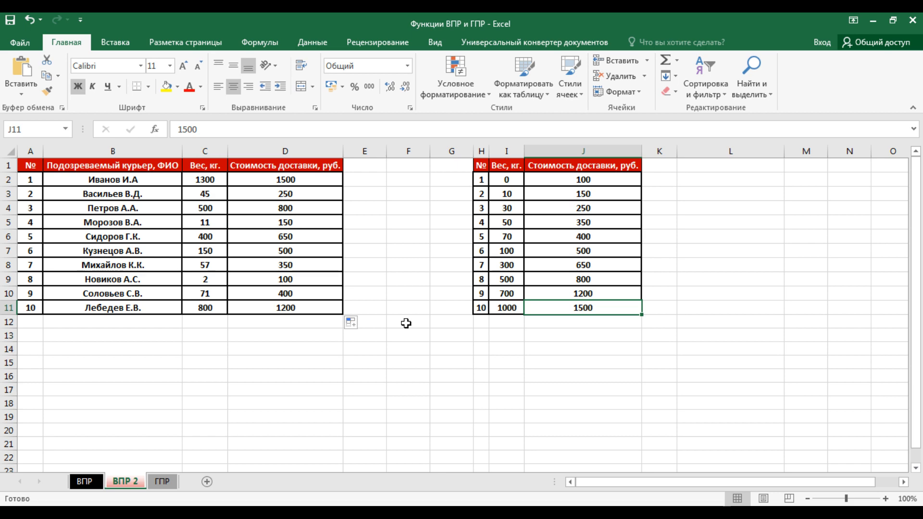
- On the ГПР sheet, start a ГПР formula in C2 that looks up B2 in the absolute range $H$1:$N$2
key(ctrl+Page_Down)
click(204, 195)
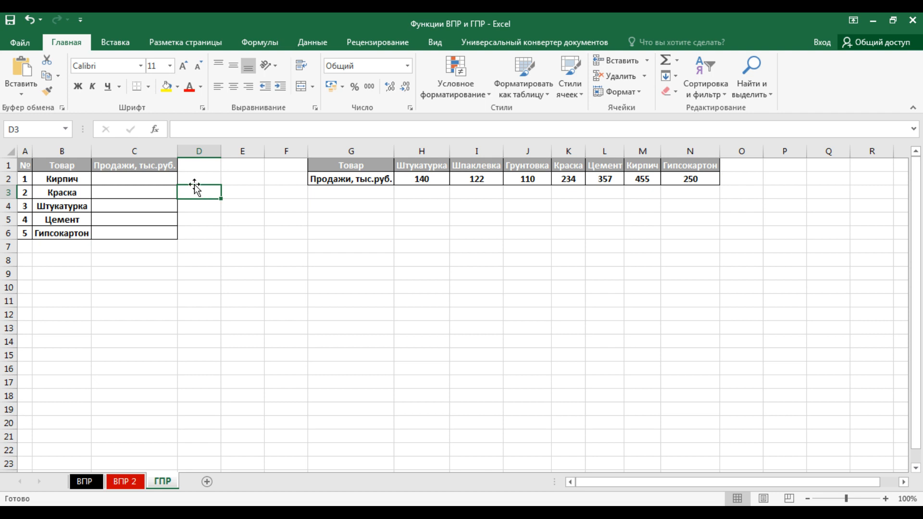
click(148, 178)
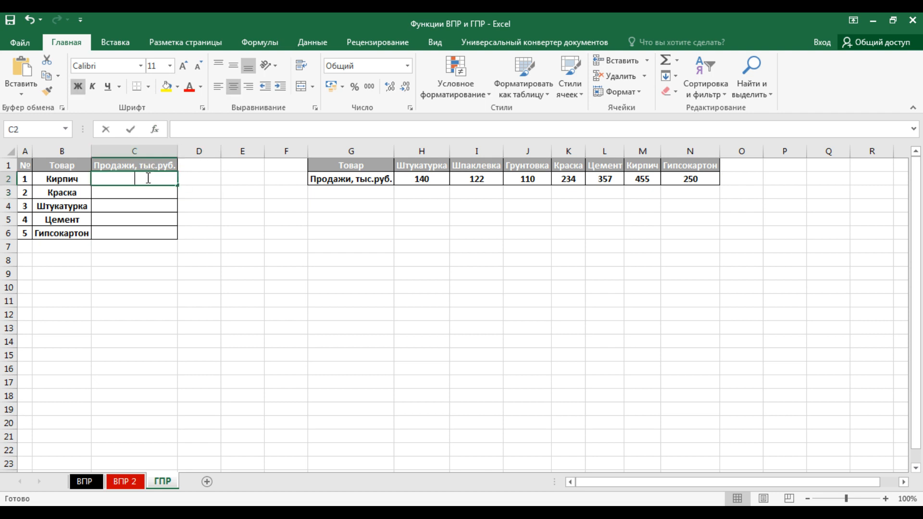
text(=гпр)
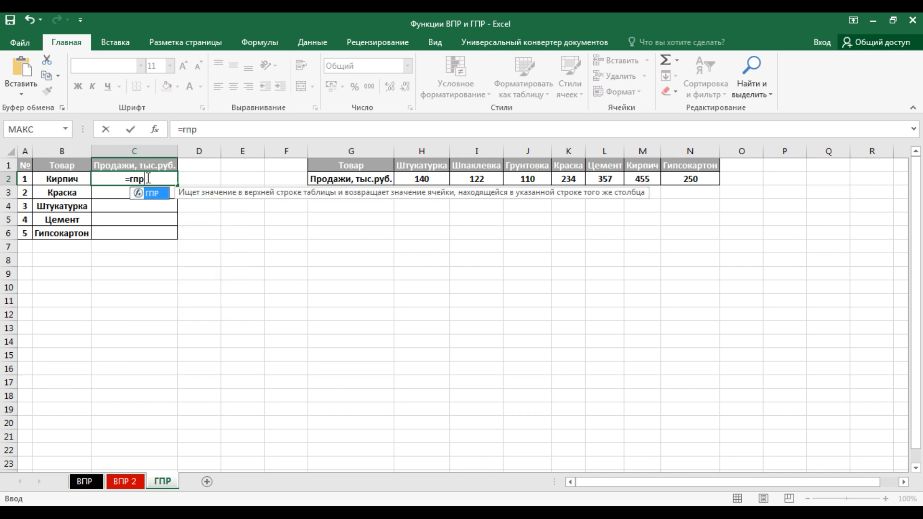
key(Tab)
click(68, 180)
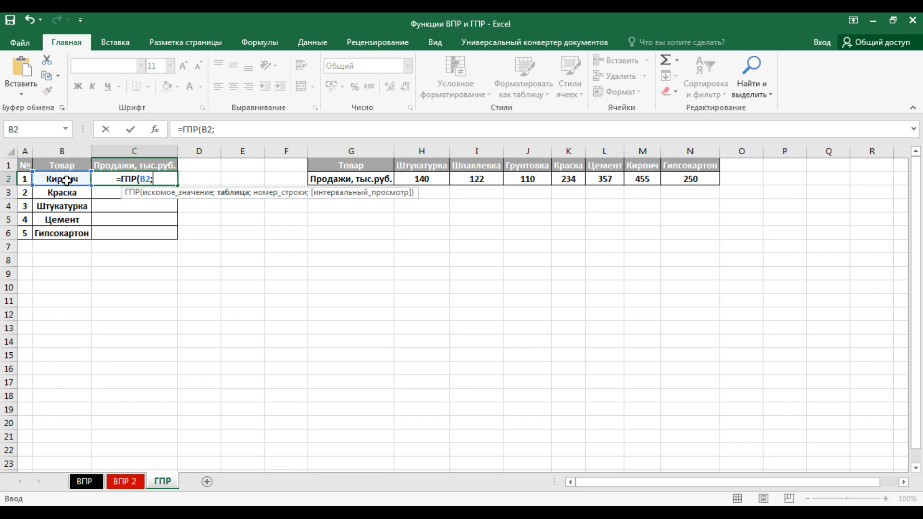
text(;)
click(412, 167)
key(ctrl+shift+Right)
key(shift+Down)
key(F4)
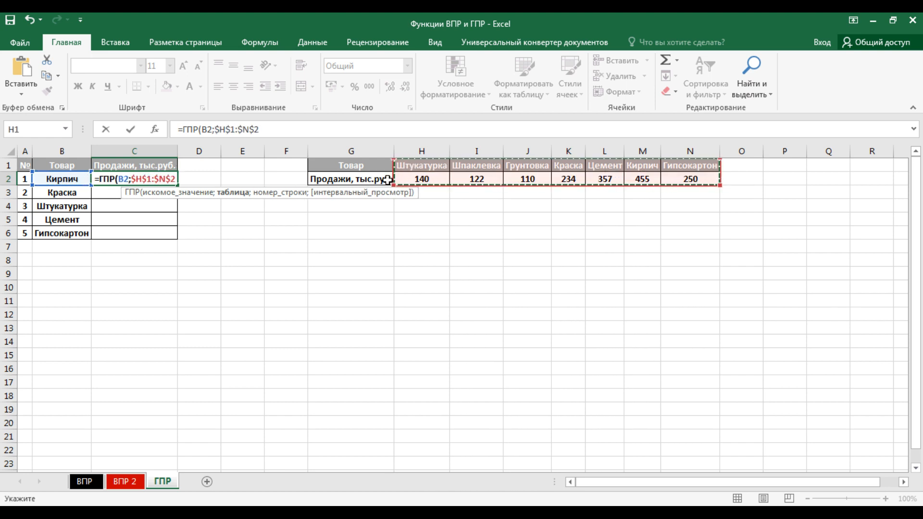
- Complete the sales formula in C2 with row number 2 and exact match 0, and fill it down to C6
text(;)
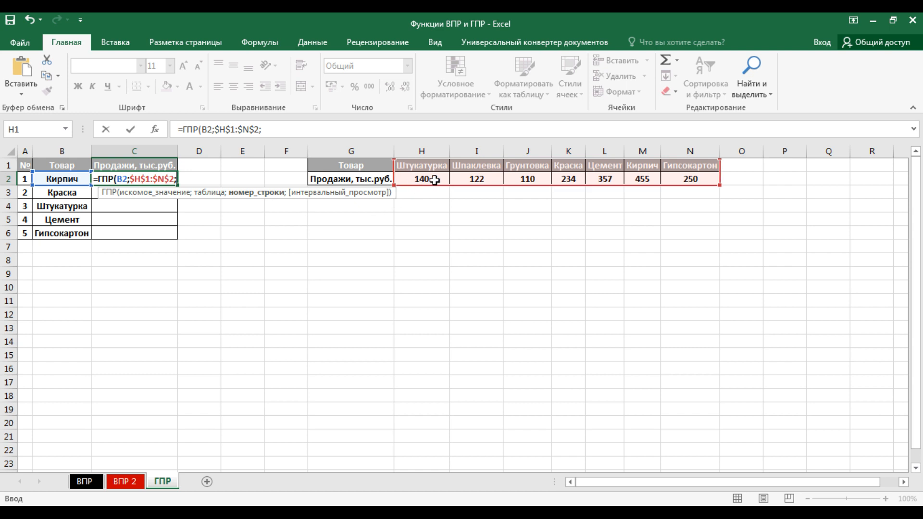
text(2)
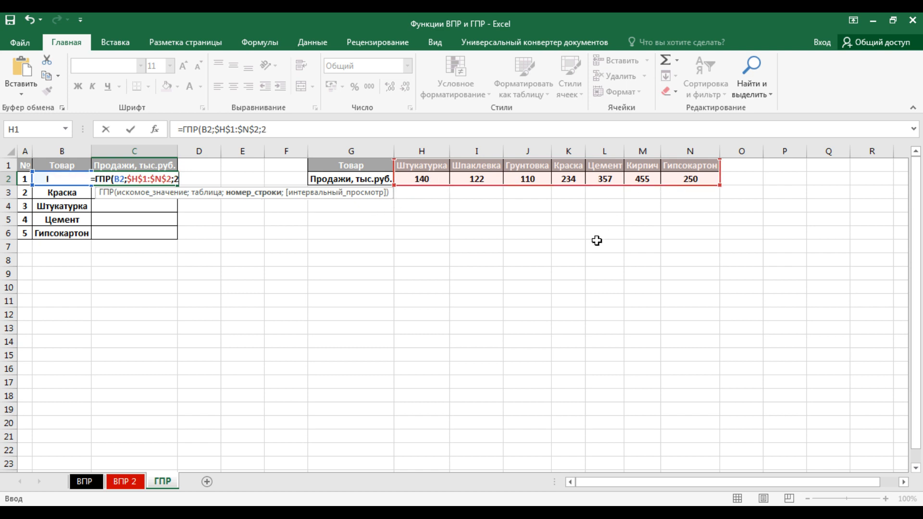
text(;0))
key(Return)
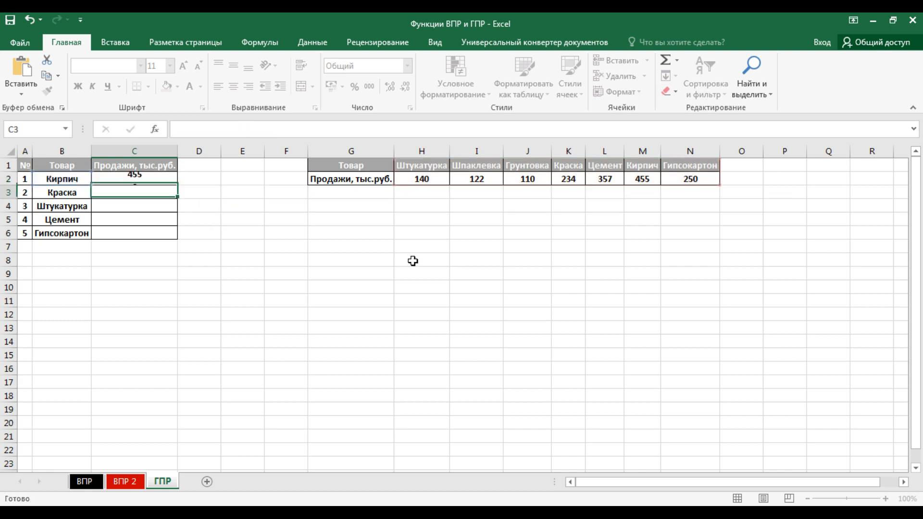
click(161, 181)
double_click(179, 185)
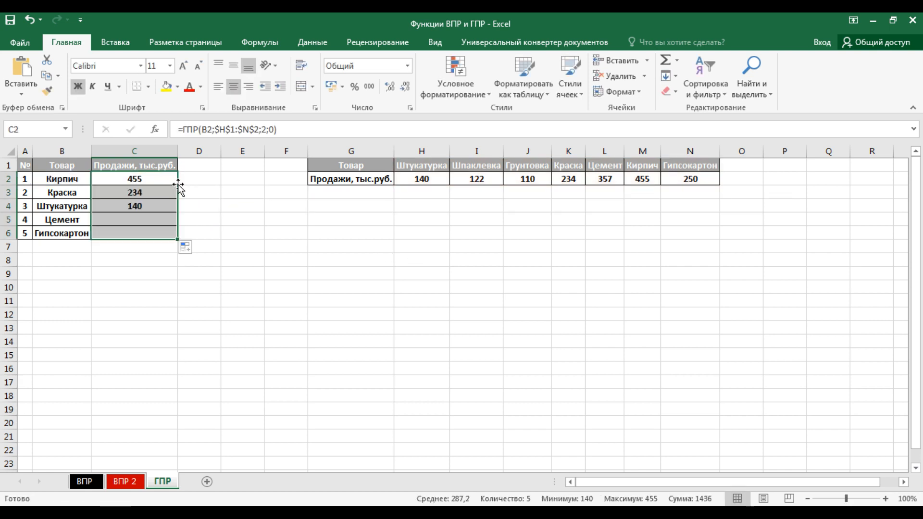
click(221, 223)
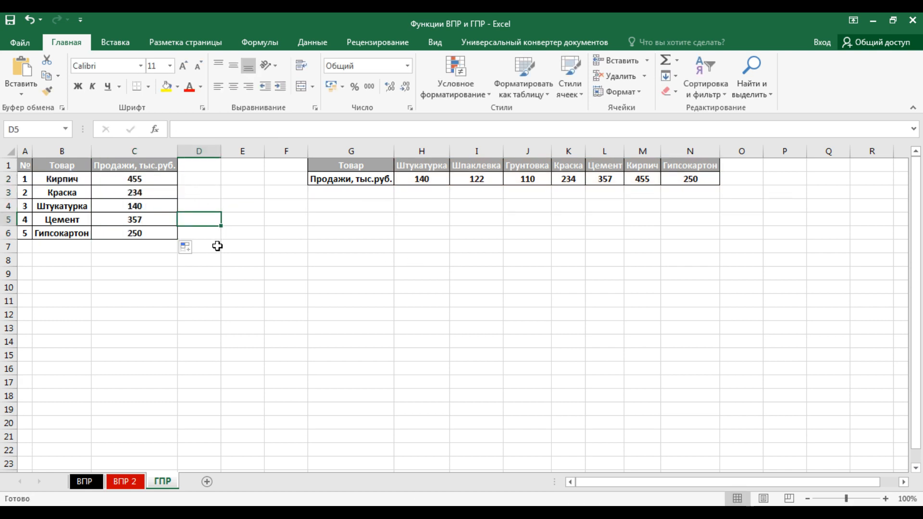
- Check the sales result for Цемент in C5 against its source figure in L2
click(76, 220)
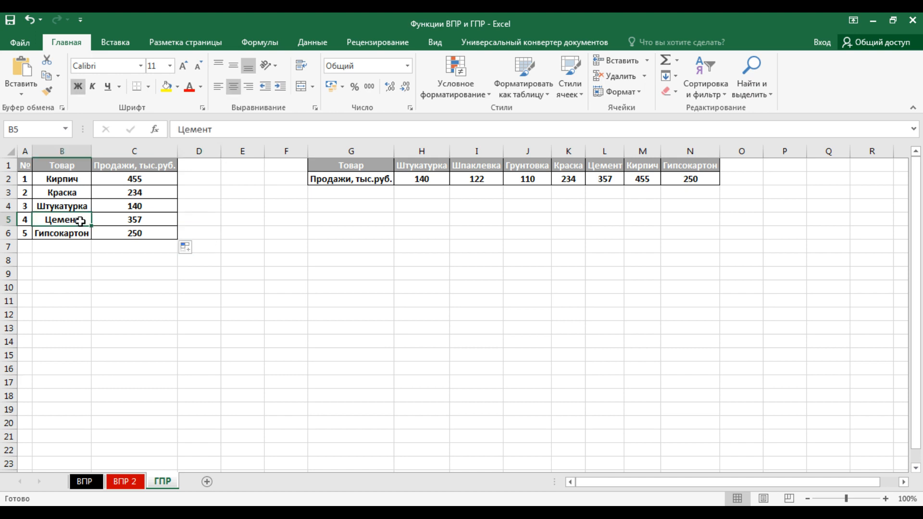
click(117, 222)
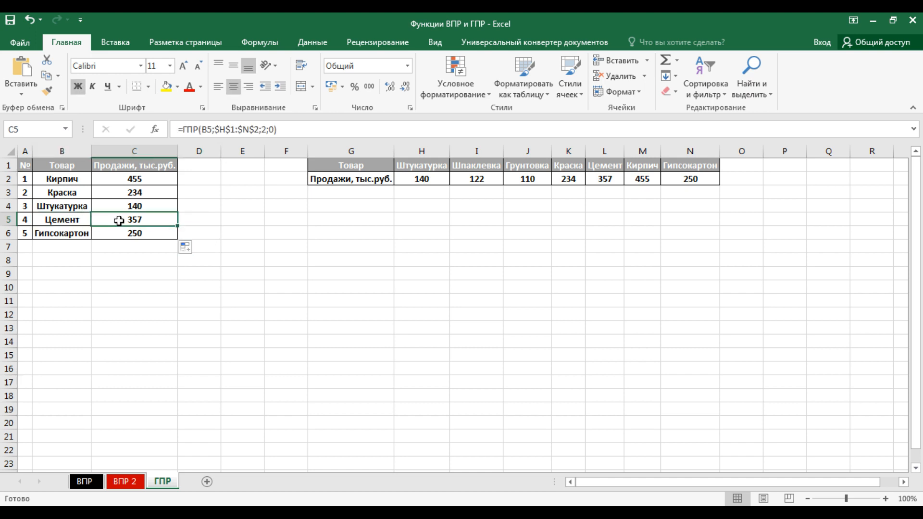
click(602, 180)
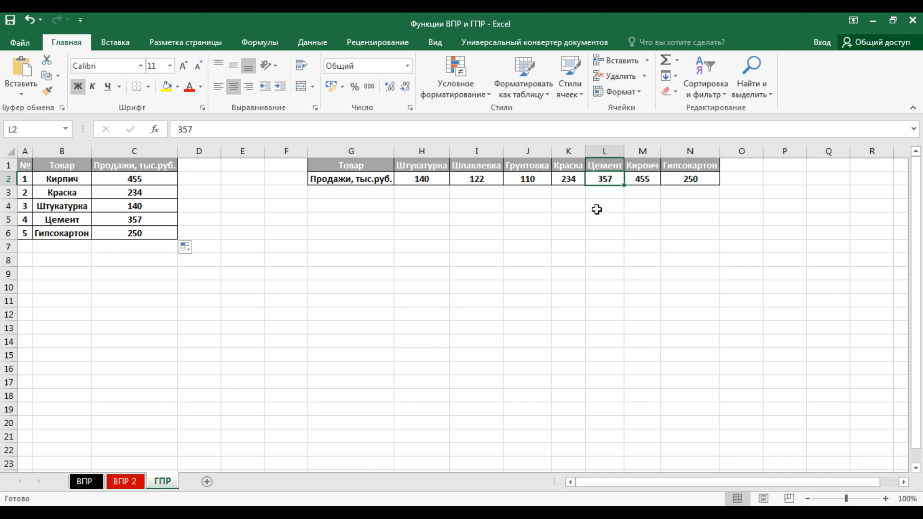
click(296, 220)
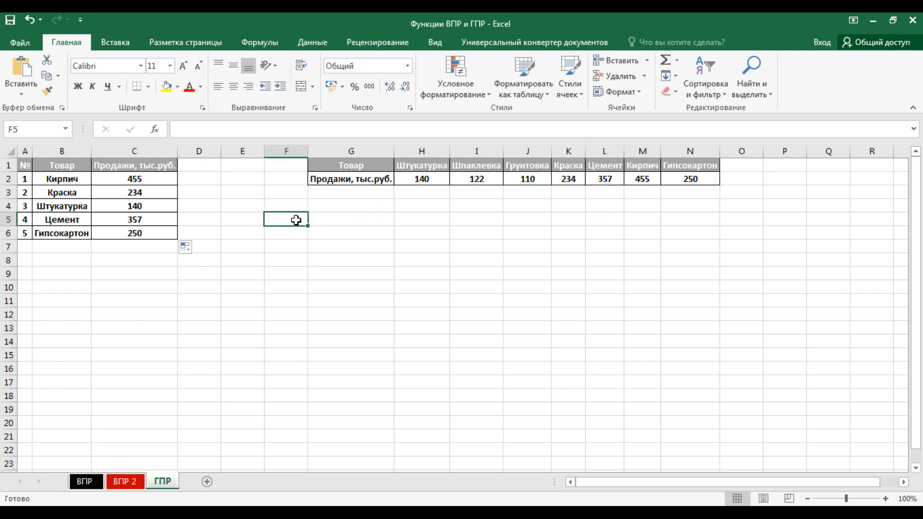